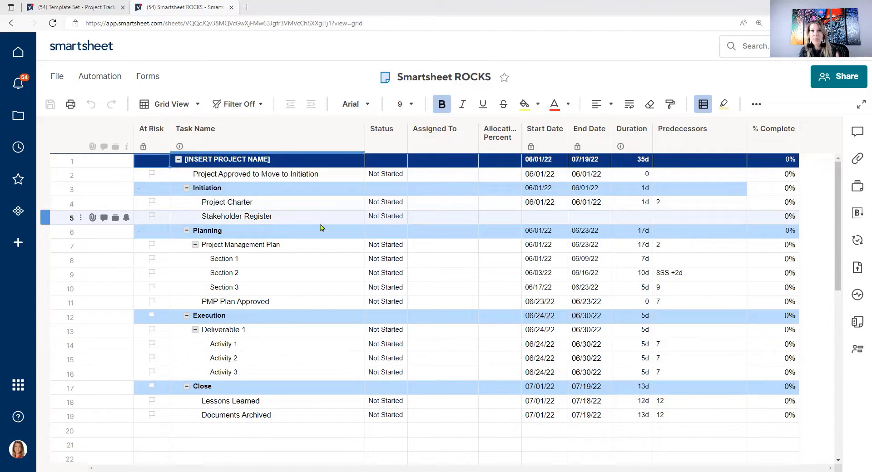
click(330, 249)
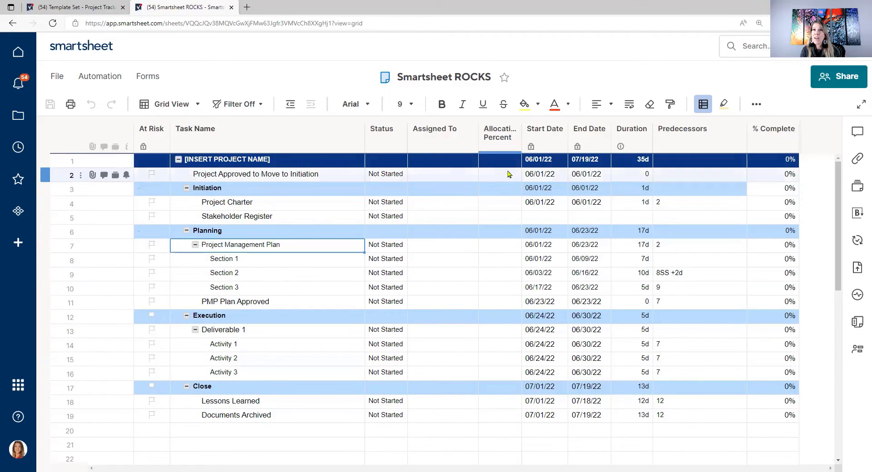
Widen the Allocation Percent column until its full header text is visible.
drag(522, 136, 536, 135)
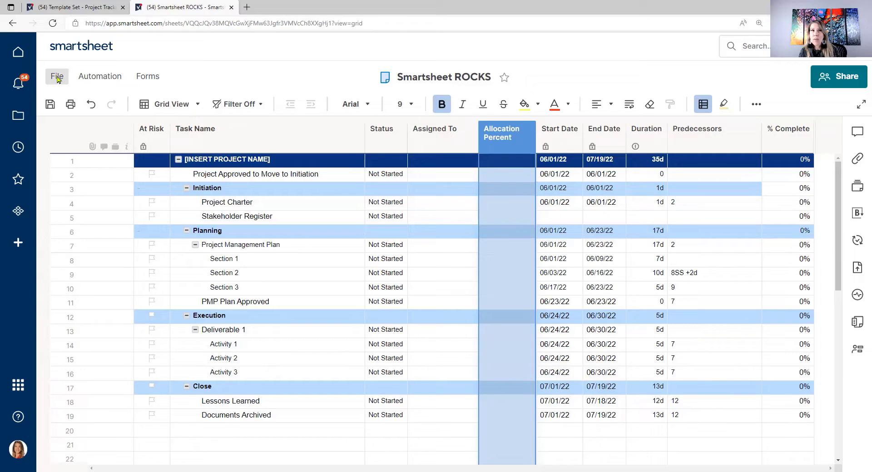
Save the Smartsheet ROCKS sheet's pending changes after the unsaved-changes warning from Save as Template.
click(57, 80)
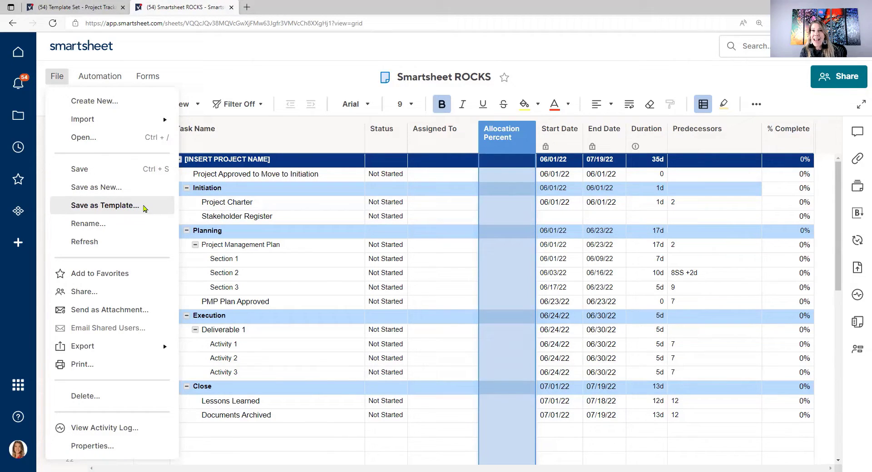
click(117, 208)
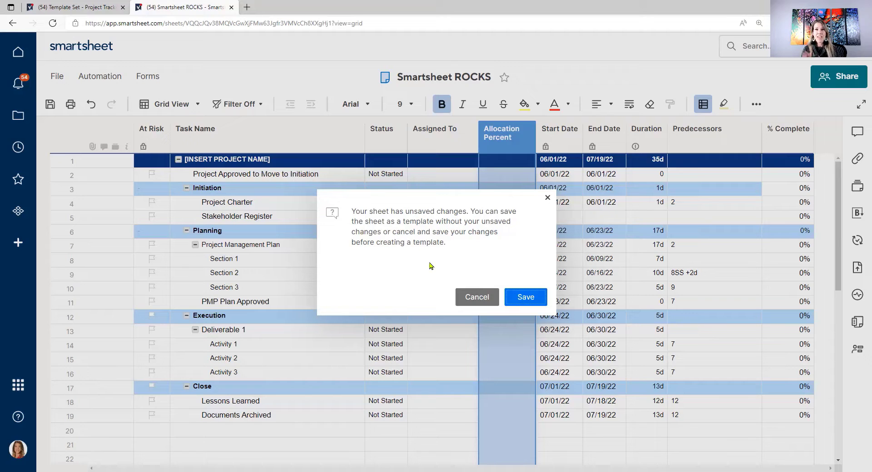
click(473, 298)
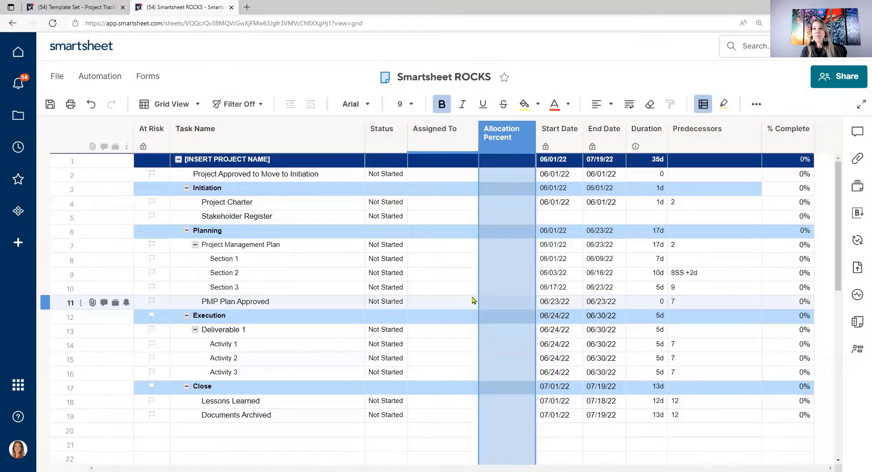
click(51, 106)
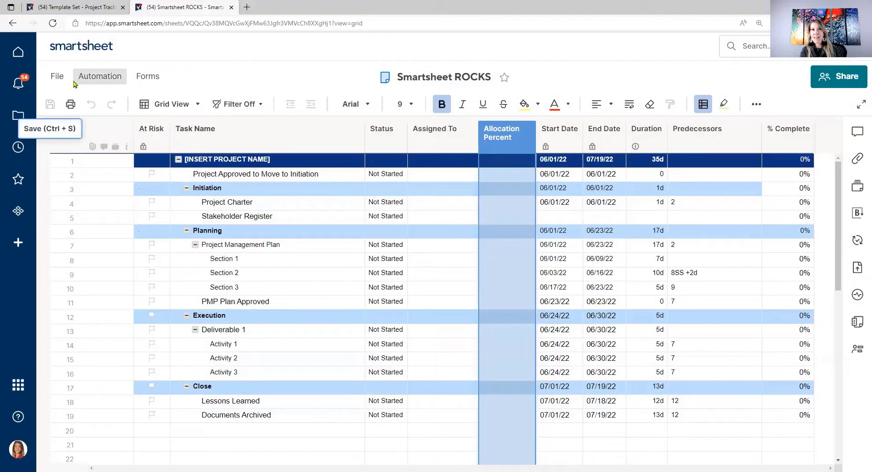
Start Save as Template and name the template 'New Project Template'.
click(57, 80)
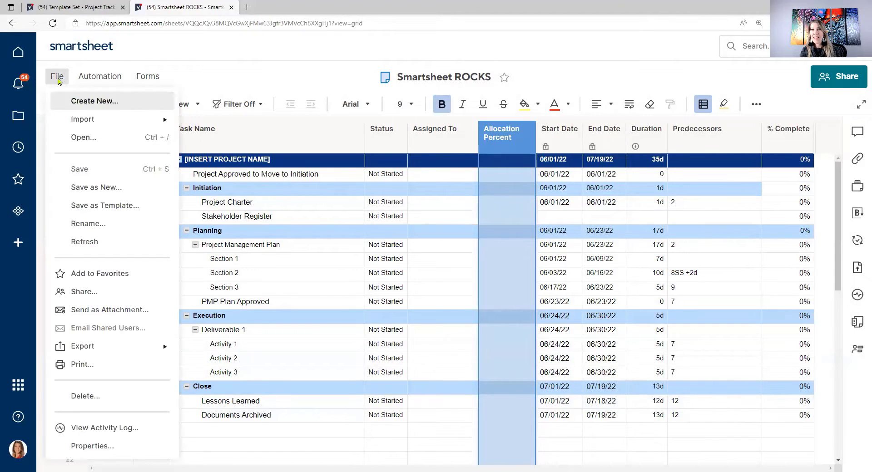
click(119, 207)
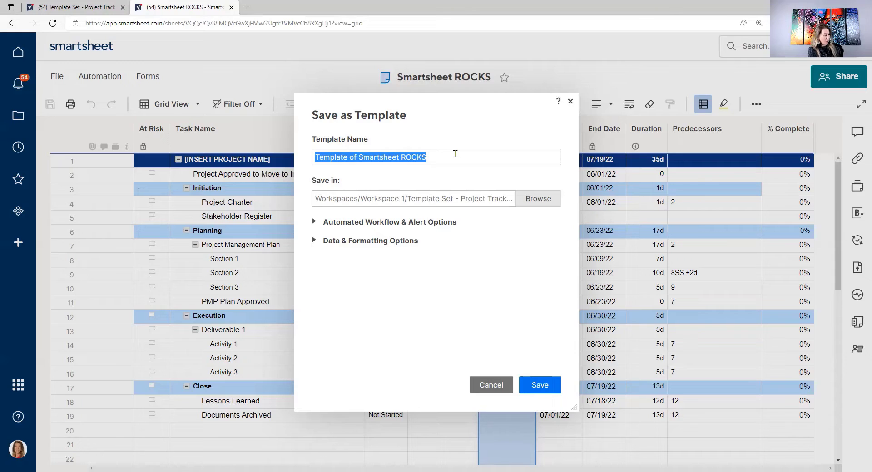
text(New )
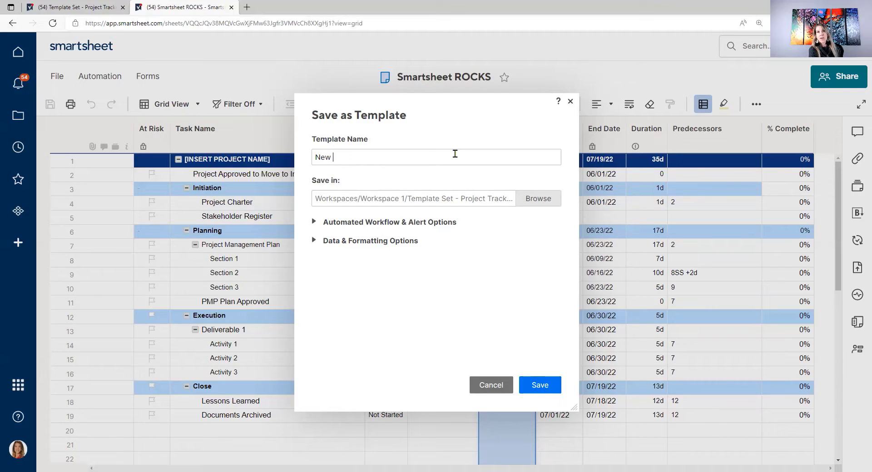
text(Project Template)
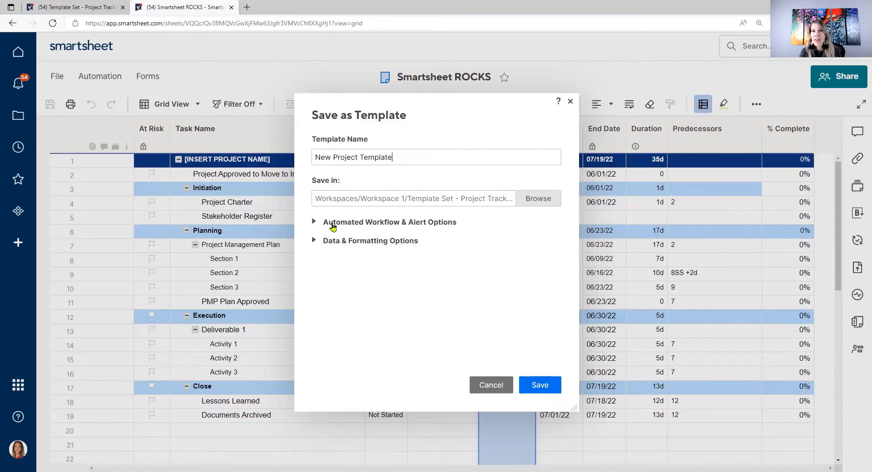
Expand the workflow and alert options and include recipients and permissions settings in the template.
click(321, 223)
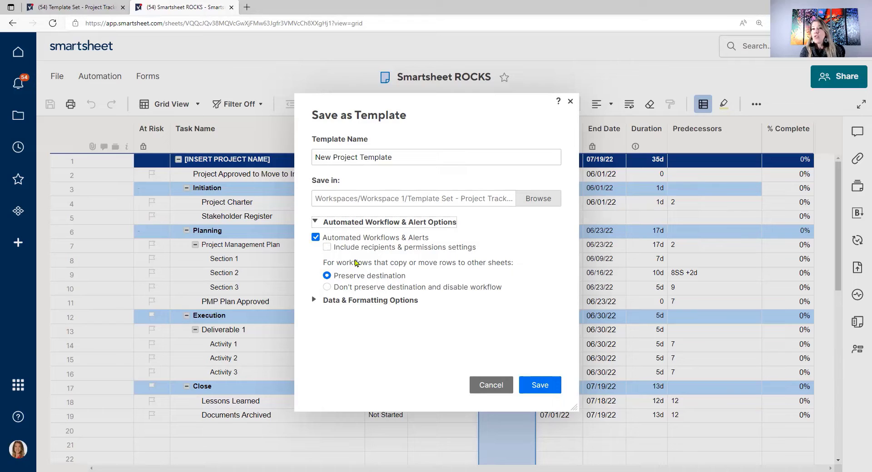
click(327, 247)
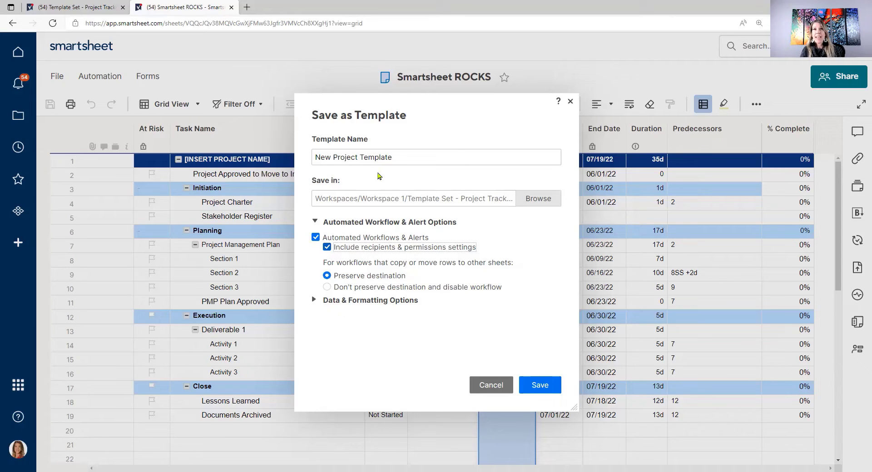
drag(469, 102, 655, 155)
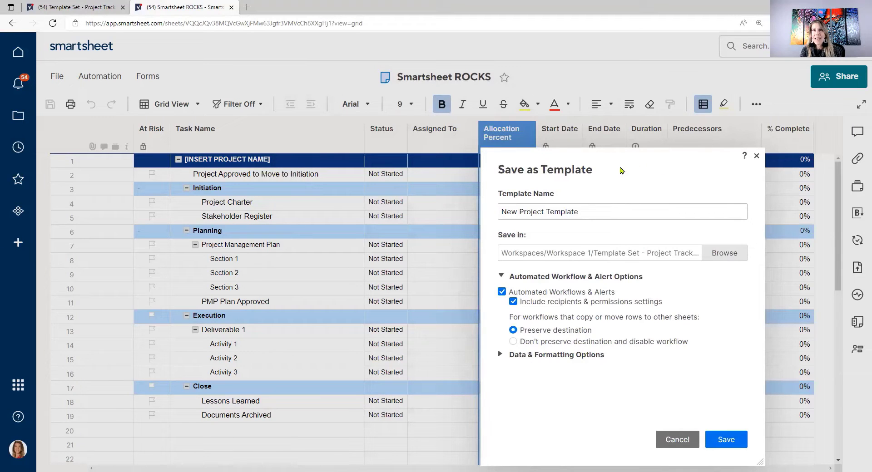
drag(640, 159, 503, 94)
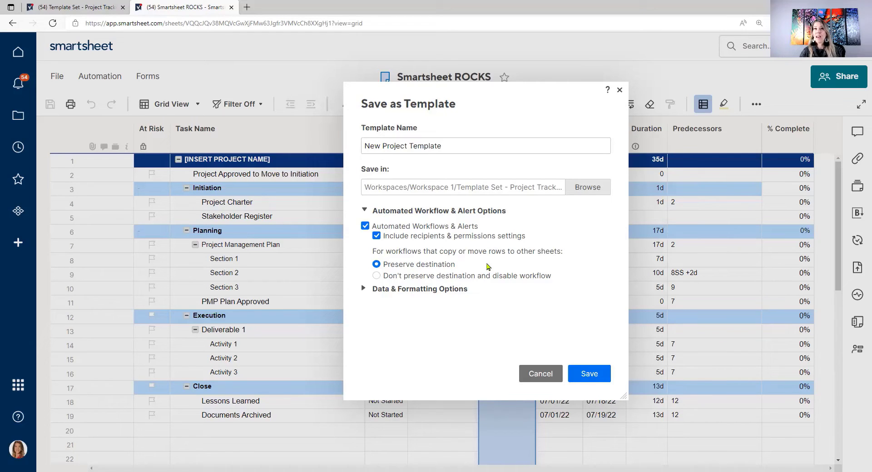
Choose 'Don't preserve destination and disable workflow' for copy/move row workflows.
click(462, 277)
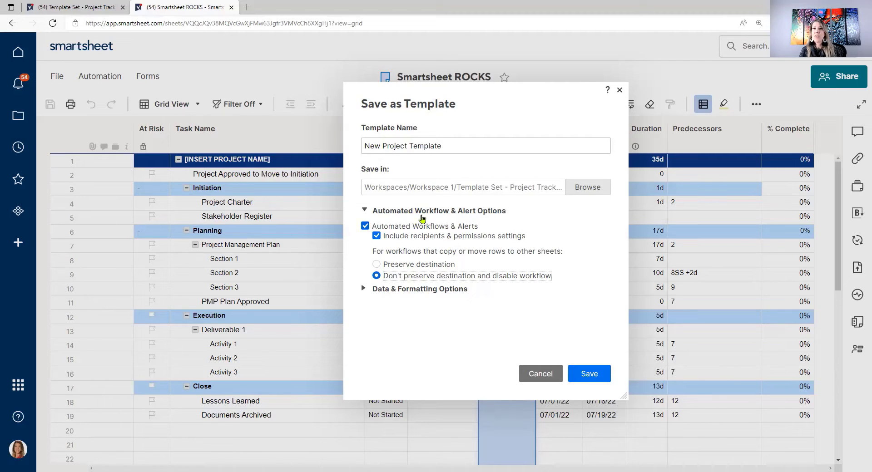
Exclude Automated Workflows & Alerts from the template.
click(366, 226)
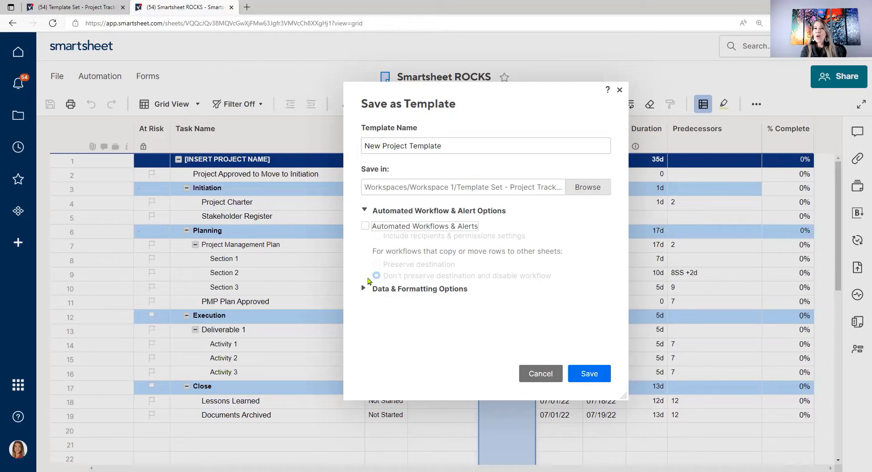
click(366, 226)
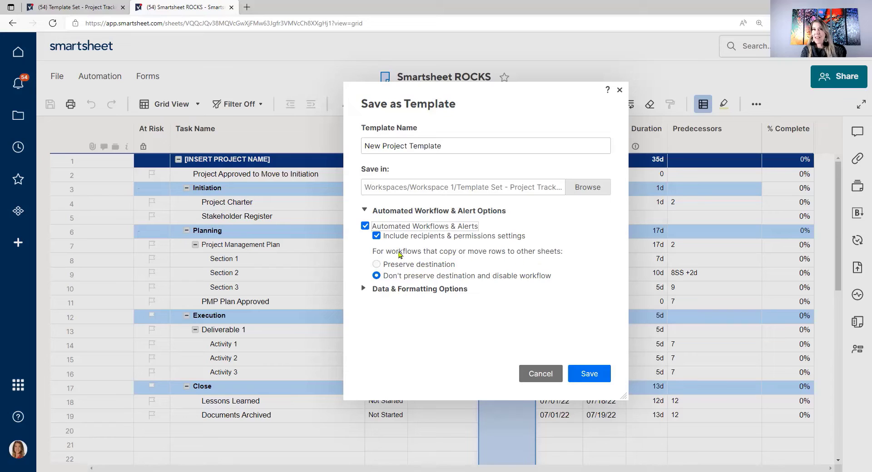
click(366, 227)
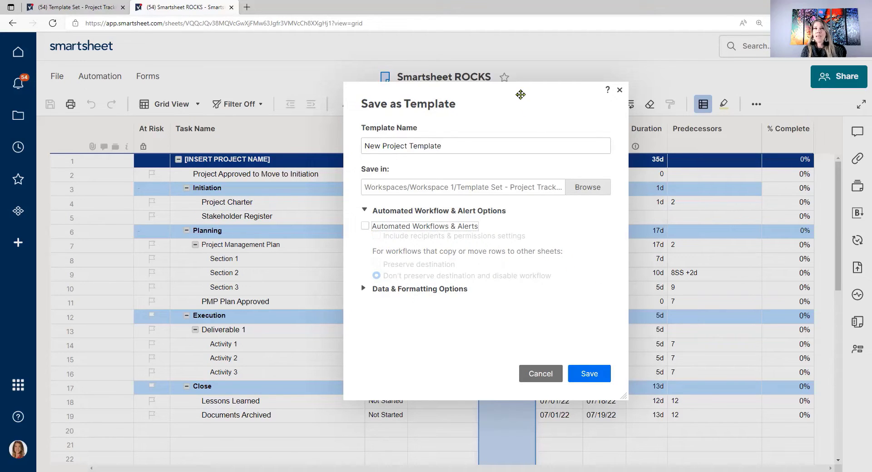
drag(520, 93, 523, 65)
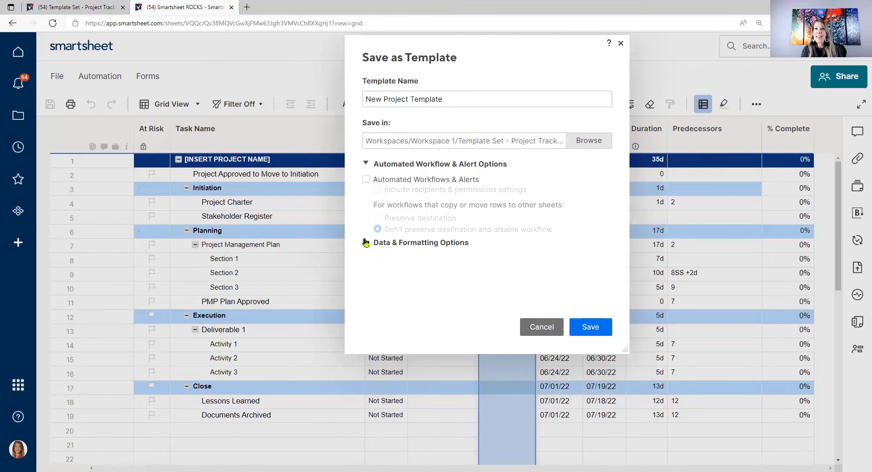
Expand Data & Formatting Options, leaving comments, attachments, cell links, filters and forms all included.
click(367, 244)
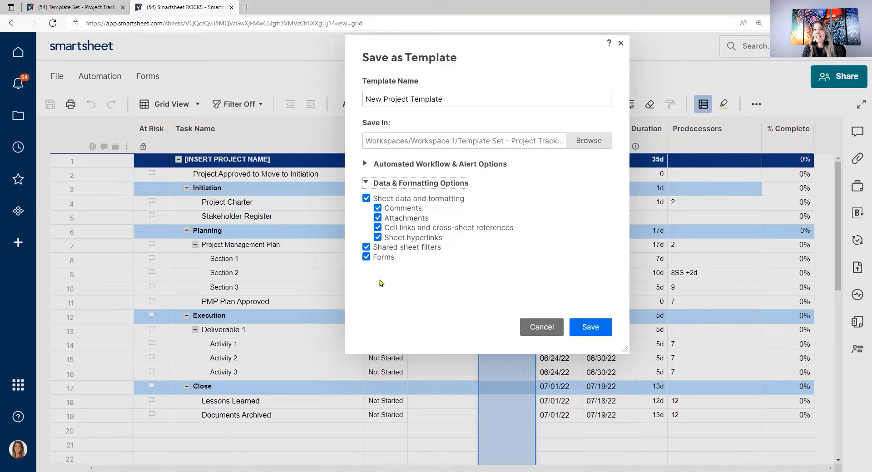
click(508, 58)
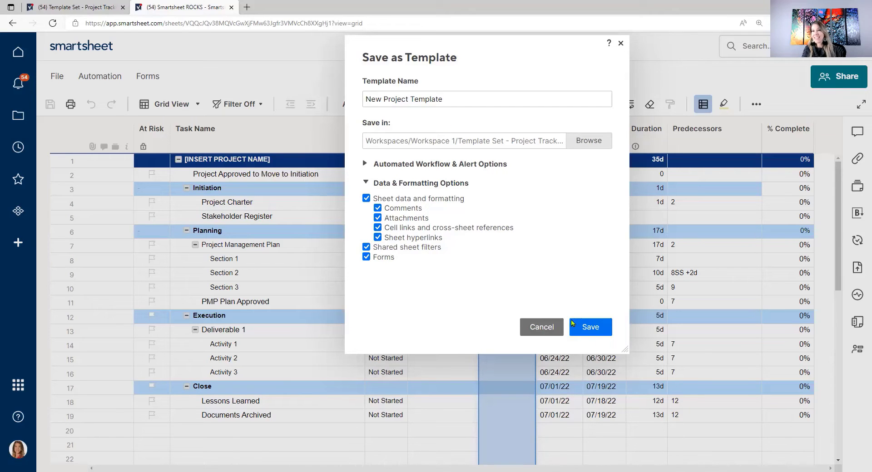
Save the template and view it in the Template Set - Project Tracking and Rollup folder.
click(590, 327)
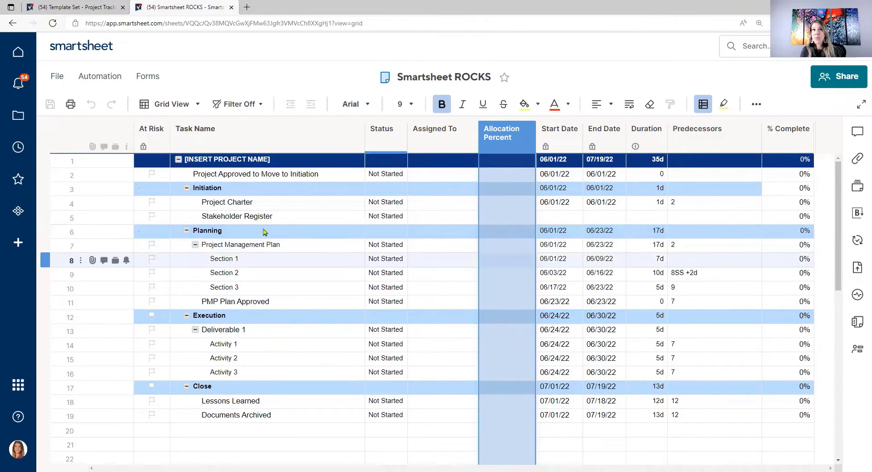
click(100, 7)
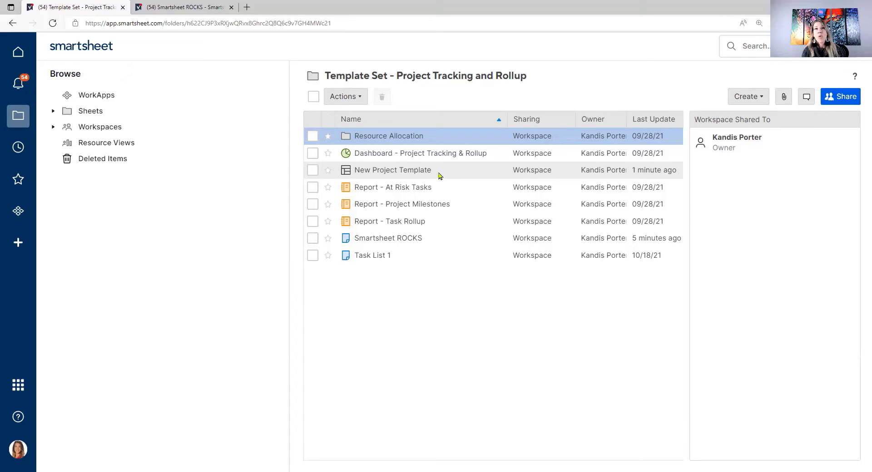
Preview New Project Template, then back out of Use Template without creating a sheet.
click(397, 171)
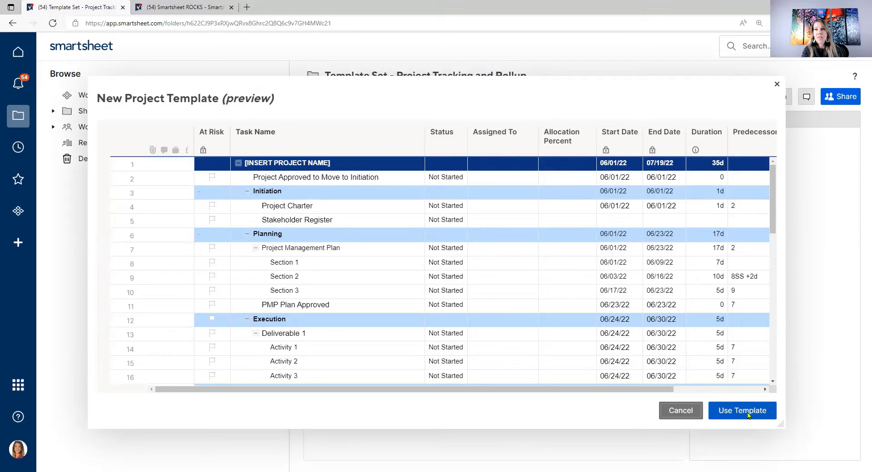
click(748, 415)
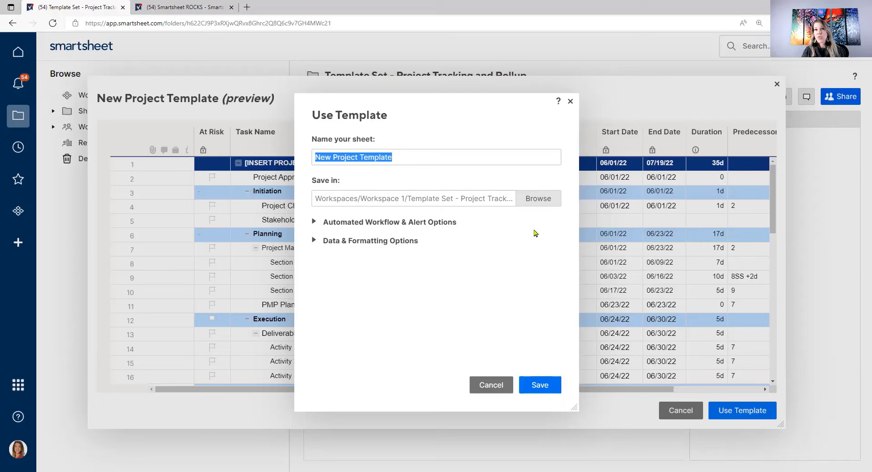
click(571, 101)
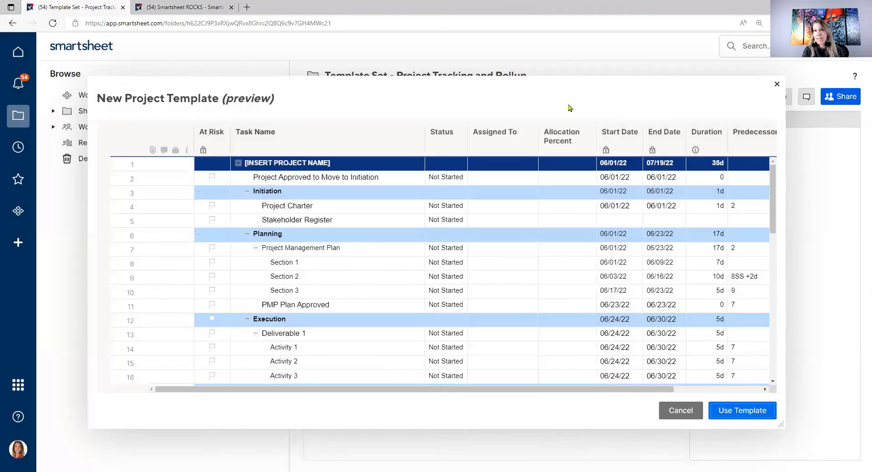
Close the preview, reopen the Smartsheet ROCKS sheet, and bring up the Planning row's options.
click(681, 410)
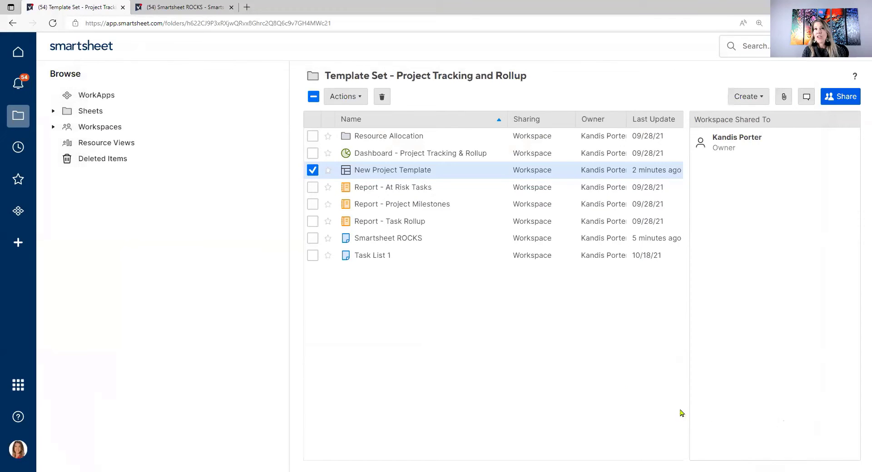
click(409, 244)
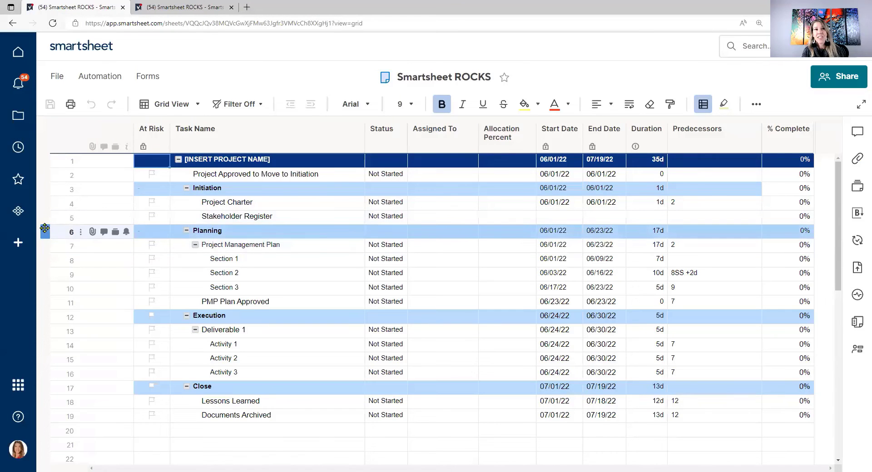
right_click(44, 230)
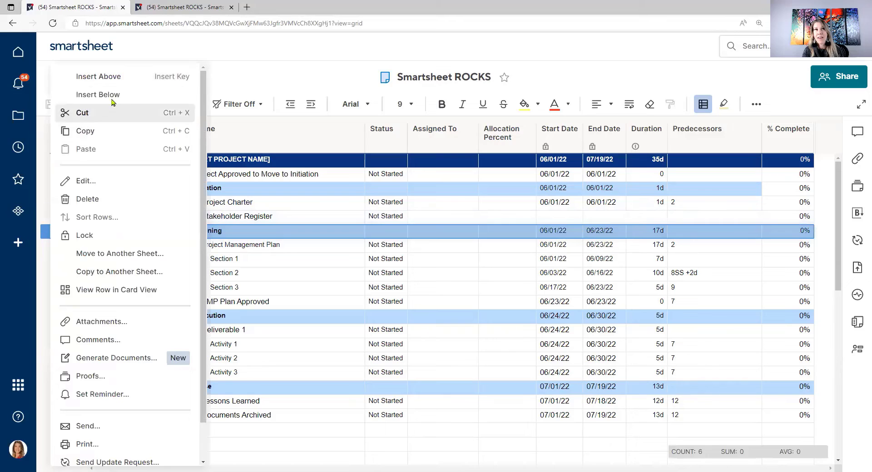
Insert 'Present to Steering Committee for Approval' as row 6 above Planning, status Not Started.
click(113, 77)
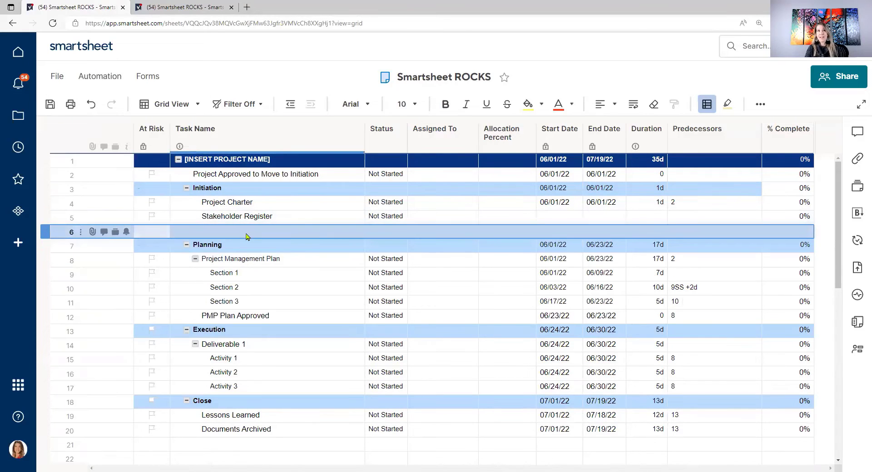
click(281, 232)
text(Pre)
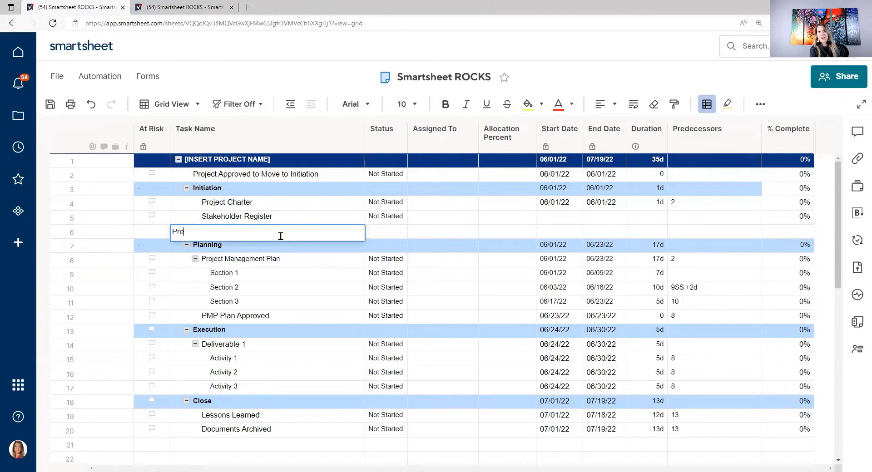
text(sent to Steering Committe)
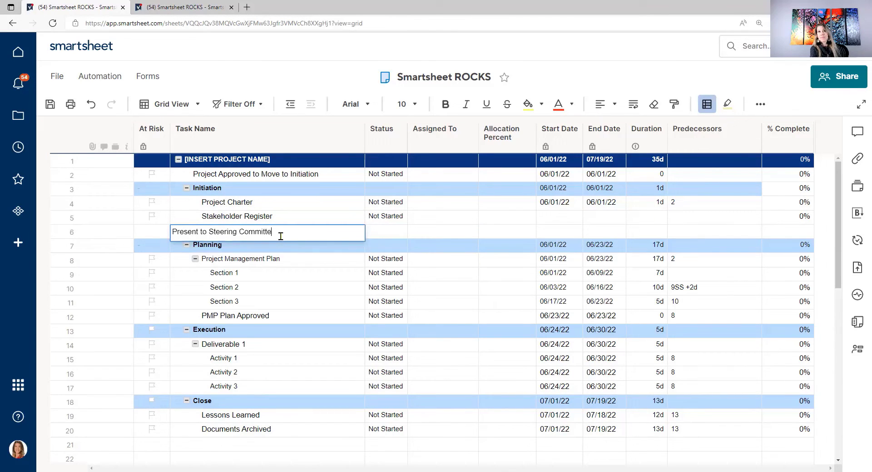
text(e for Approval)
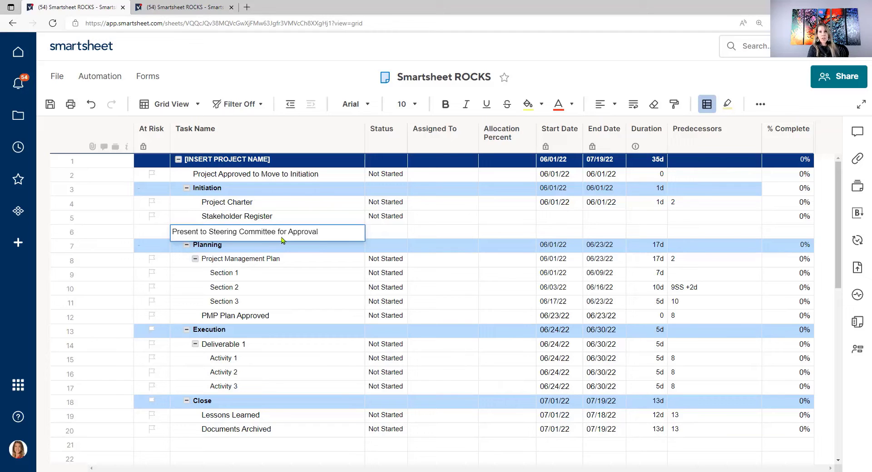
key(Tab)
text(N)
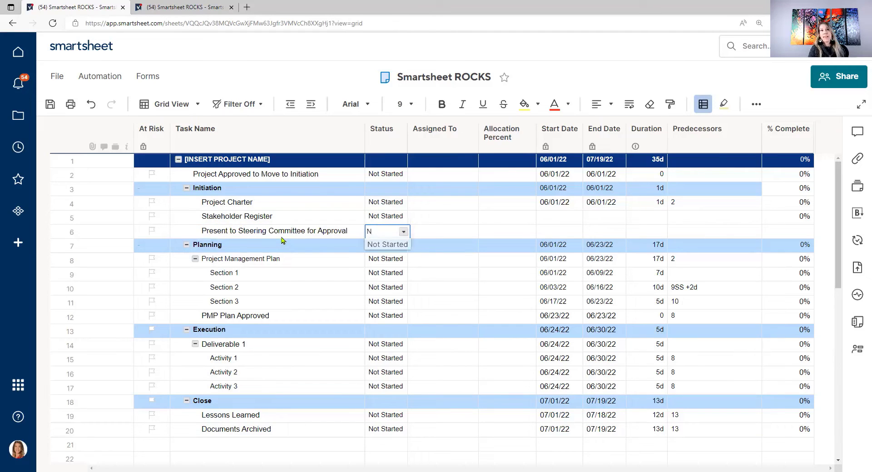
click(386, 245)
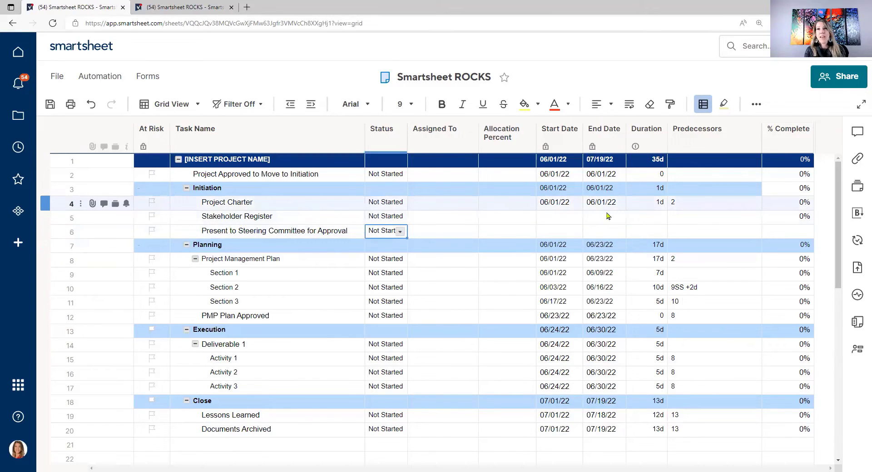
Set predecessor 2 for Stakeholder Register and predecessor 4 for the new task.
click(720, 218)
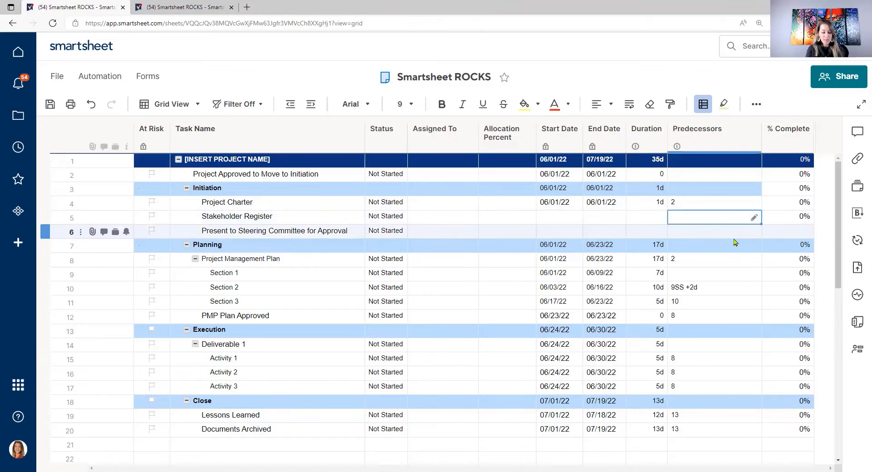
text(2)
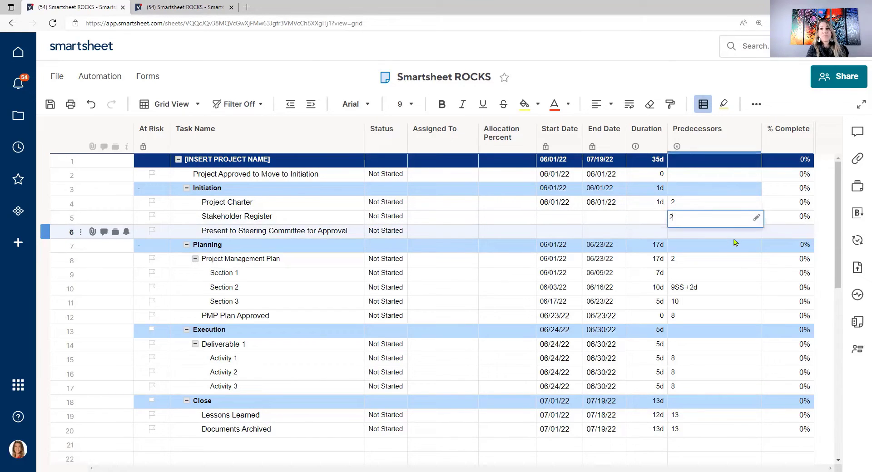
key(Return)
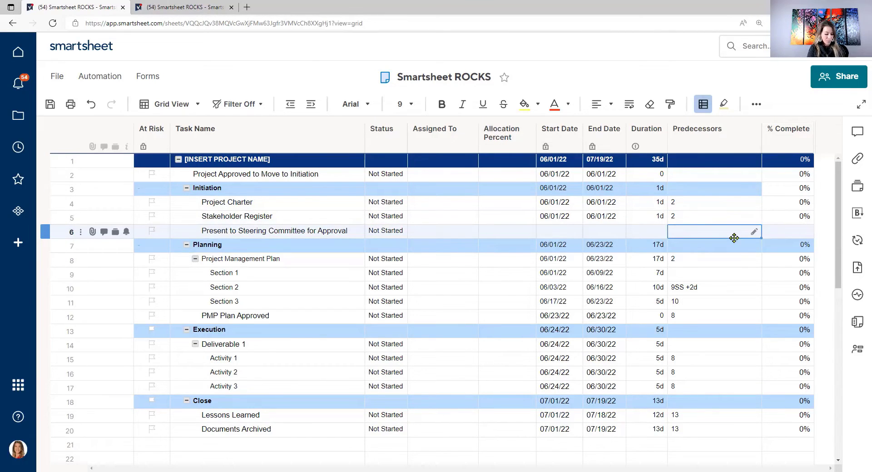
text(4)
key(Return)
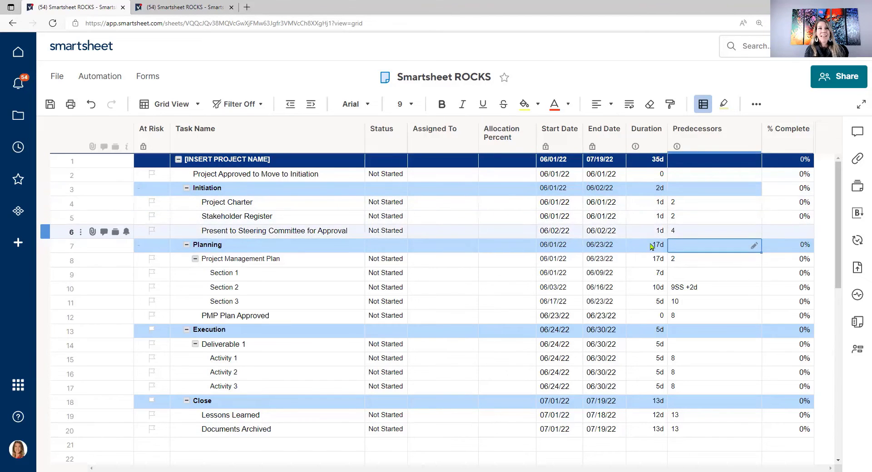
Give the new task 0% complete and save the sheet.
click(790, 232)
text(0)
key(Return)
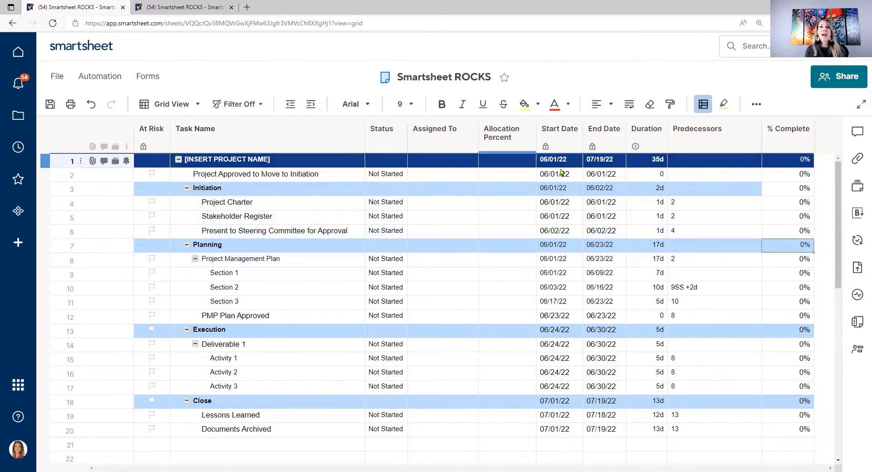
click(50, 105)
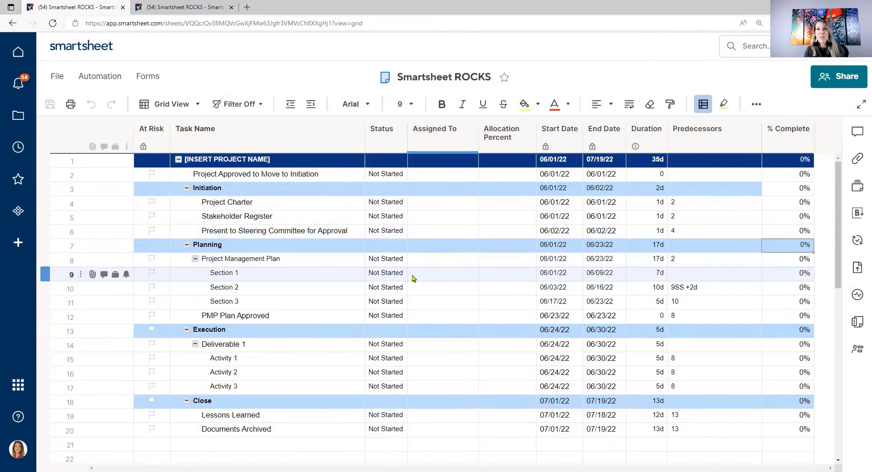
Save the plan as template 'New Project Template', reviewing the workflow, alert, data and formatting options.
click(65, 78)
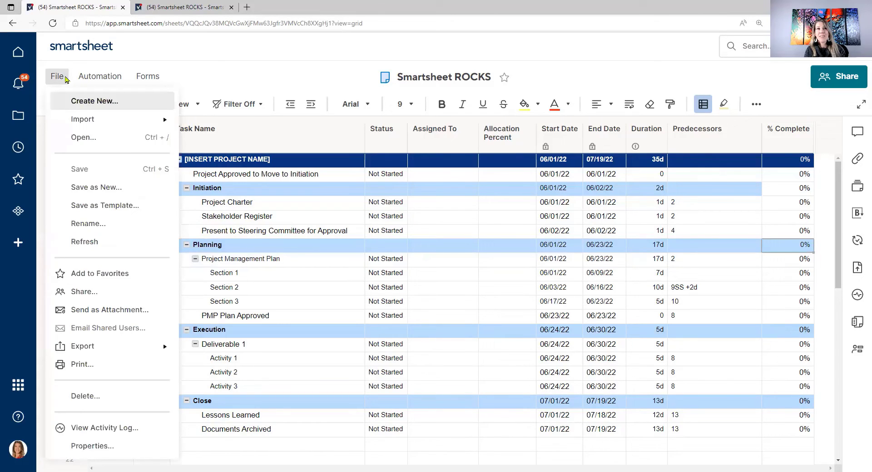
click(121, 207)
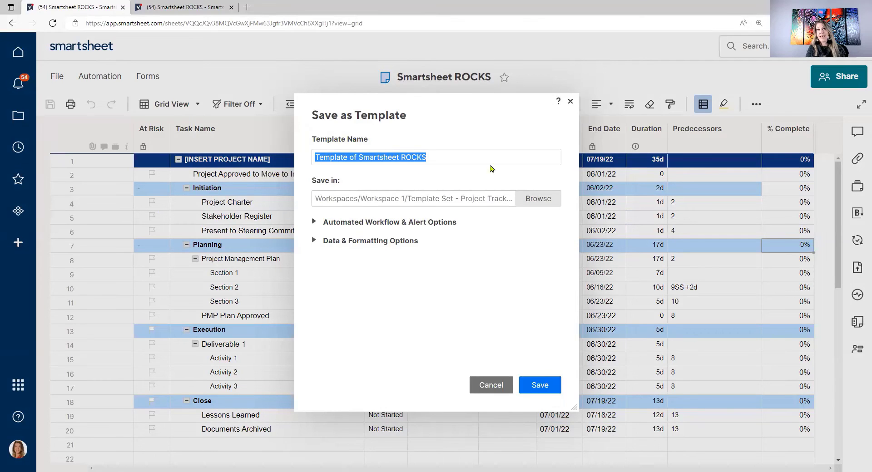
text(Ne)
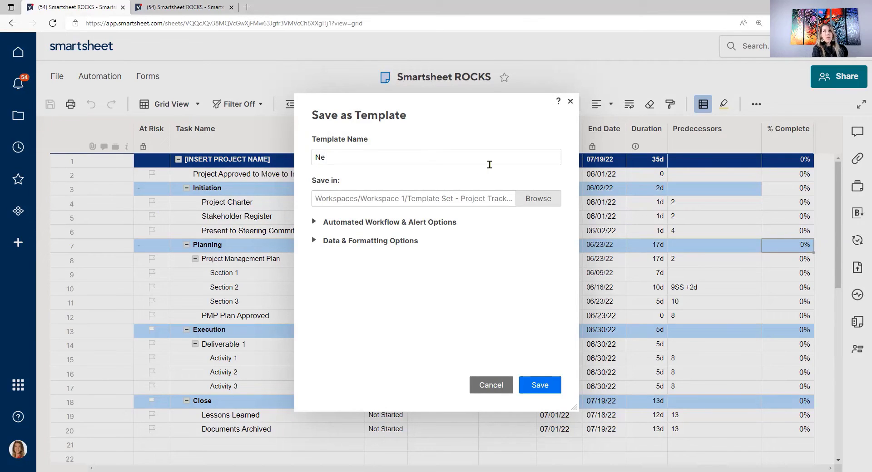
text(w Project Te)
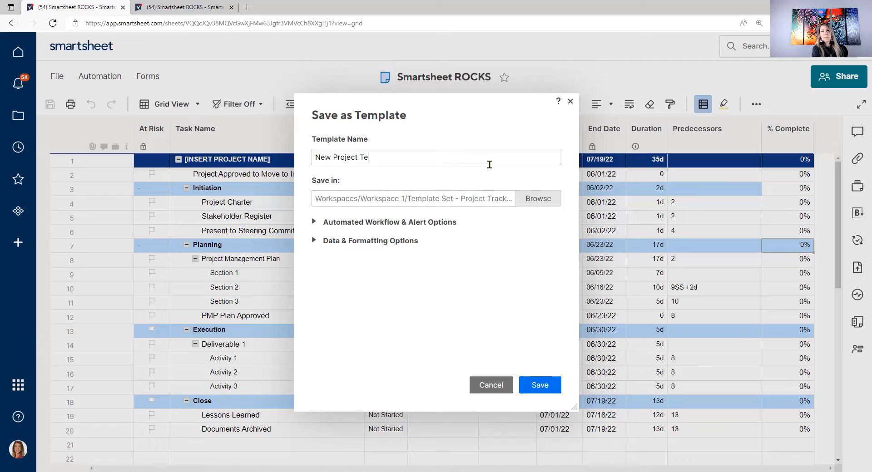
text(mplate)
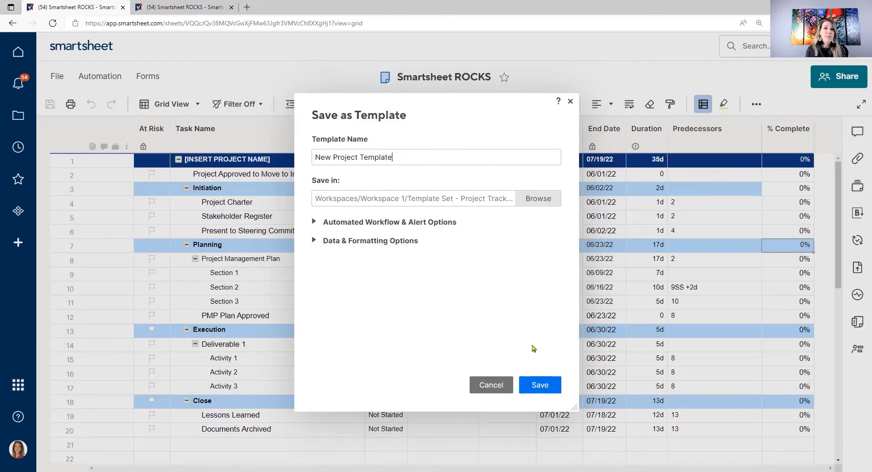
click(539, 387)
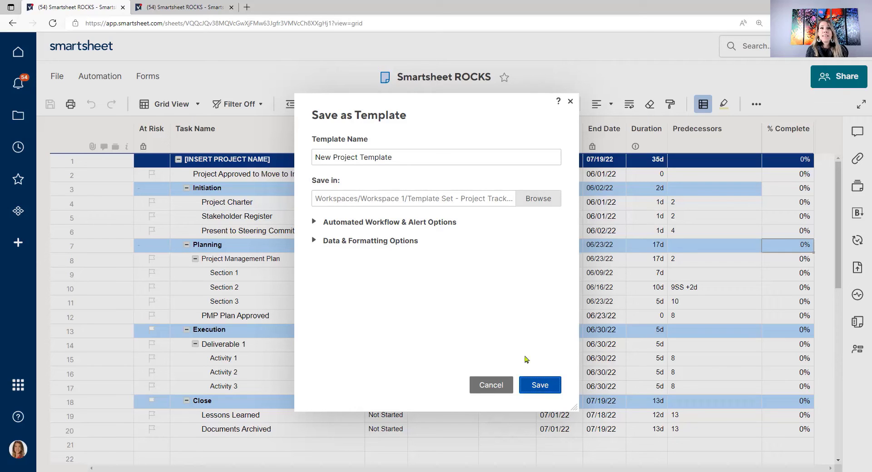
click(315, 222)
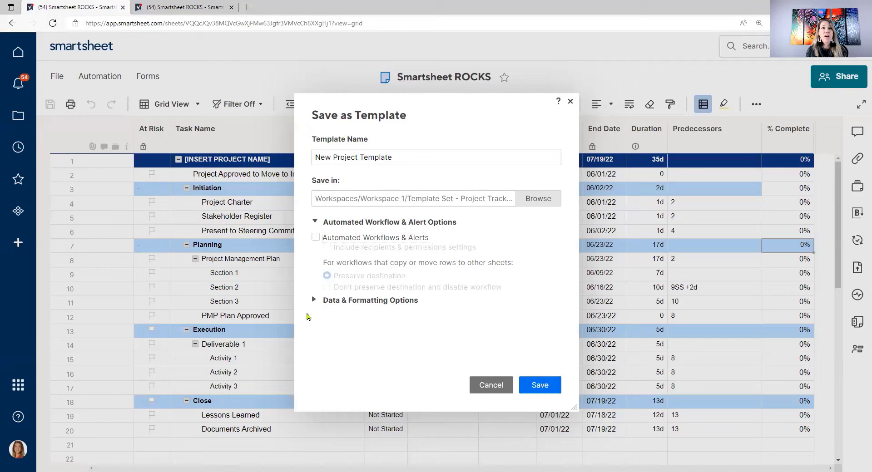
click(315, 302)
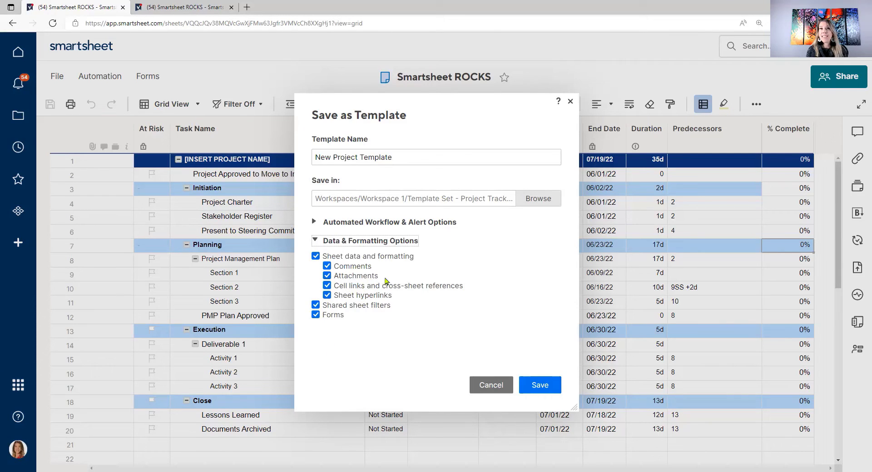
click(538, 385)
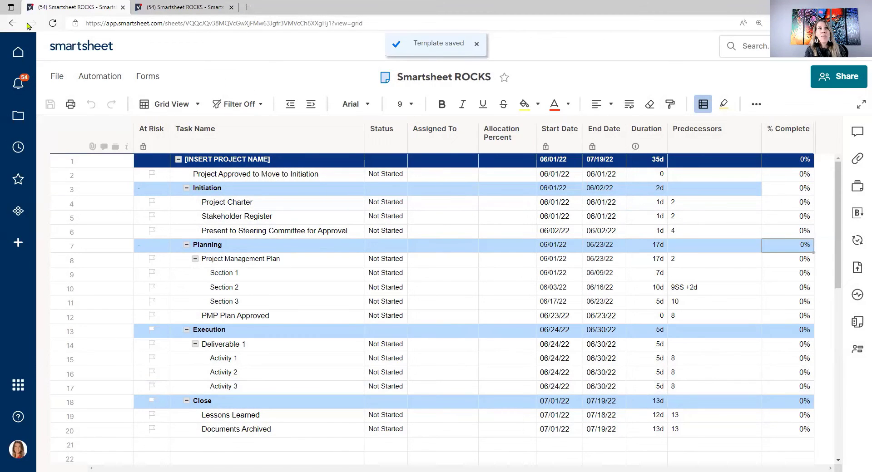
Delete the older New Project Template copy from the Template Set folder, keeping the new one.
click(12, 24)
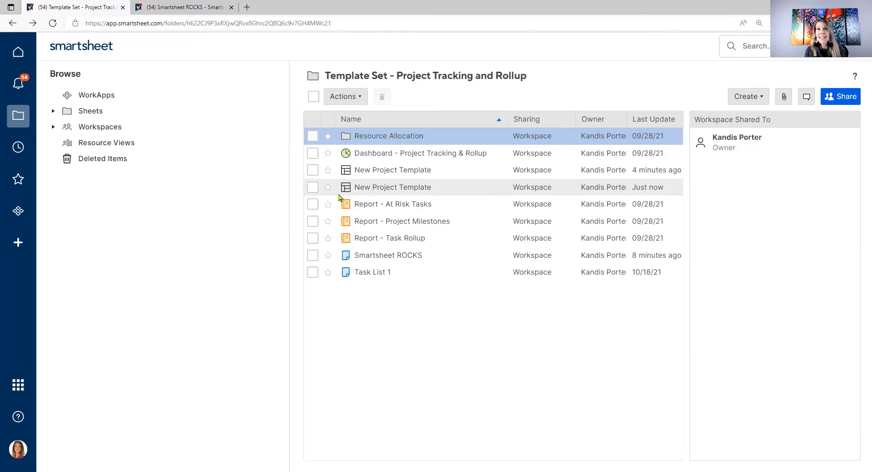
click(312, 170)
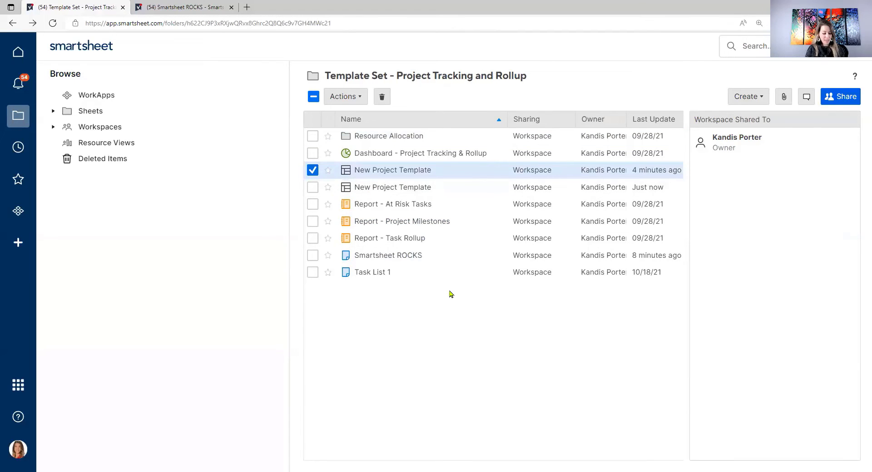
key(Delete)
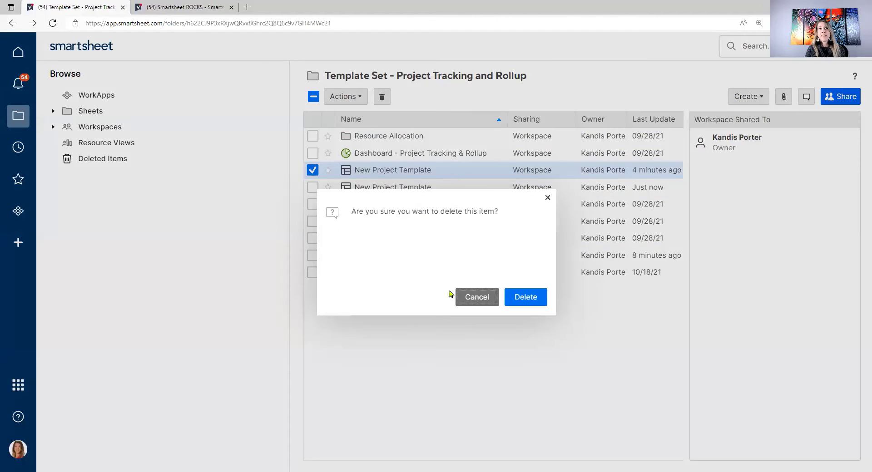
click(506, 294)
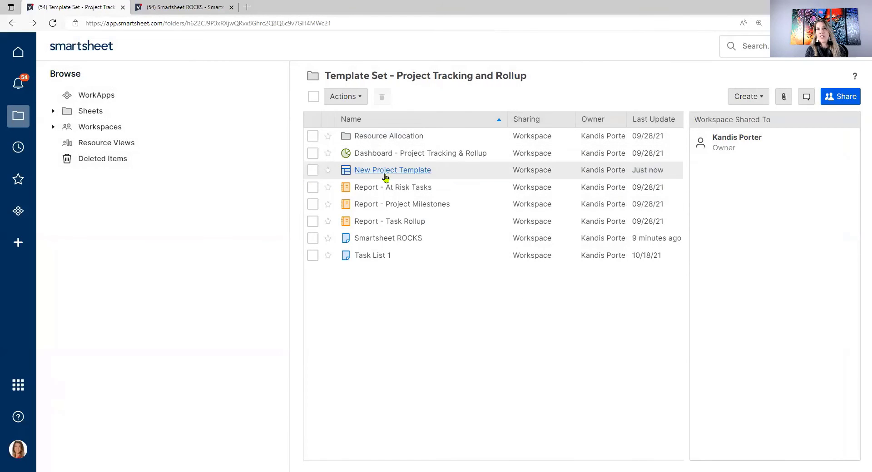
click(395, 175)
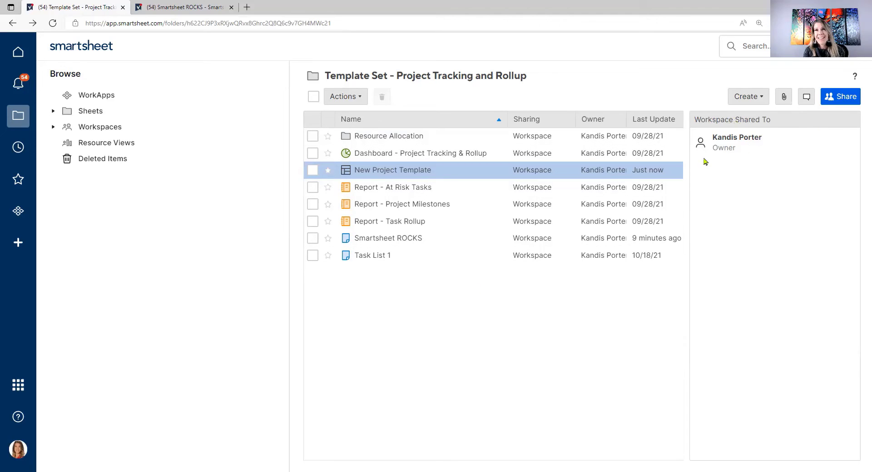
click(478, 176)
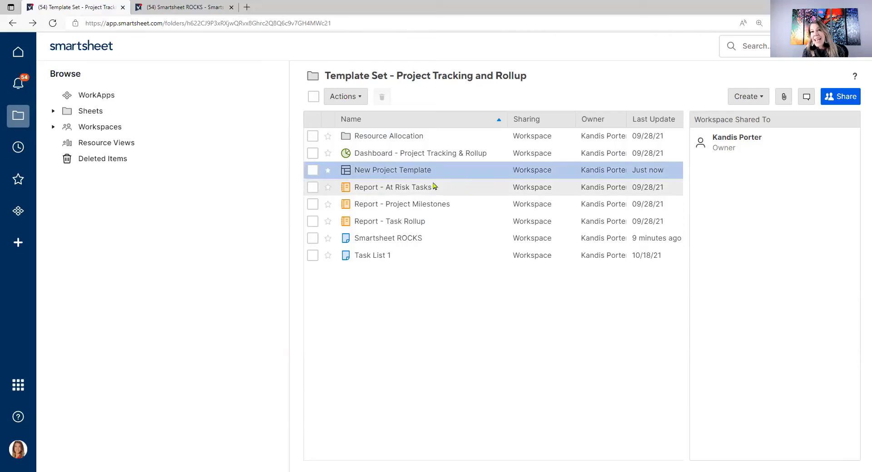
mouse_move(394, 171)
mouse_down()
mouse_move(221, 153)
mouse_move(169, 131)
mouse_move(391, 172)
mouse_up()
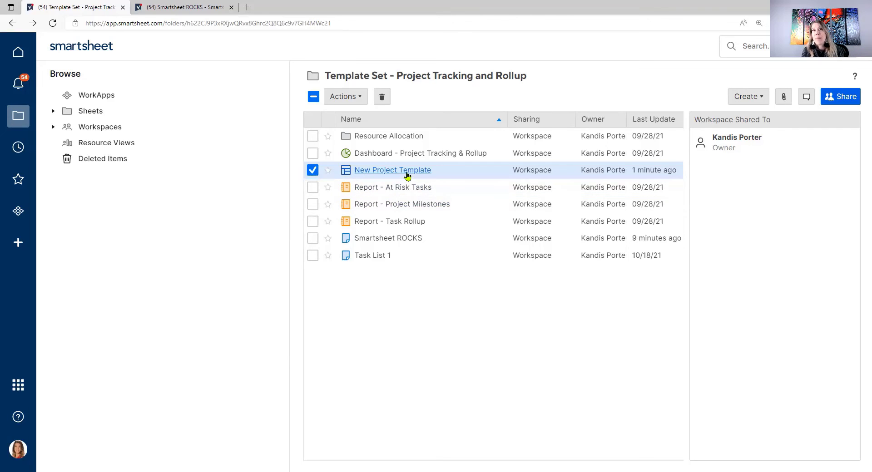
mouse_move(404, 171)
mouse_down()
mouse_move(193, 146)
mouse_move(169, 131)
mouse_move(223, 148)
mouse_move(403, 175)
mouse_up()
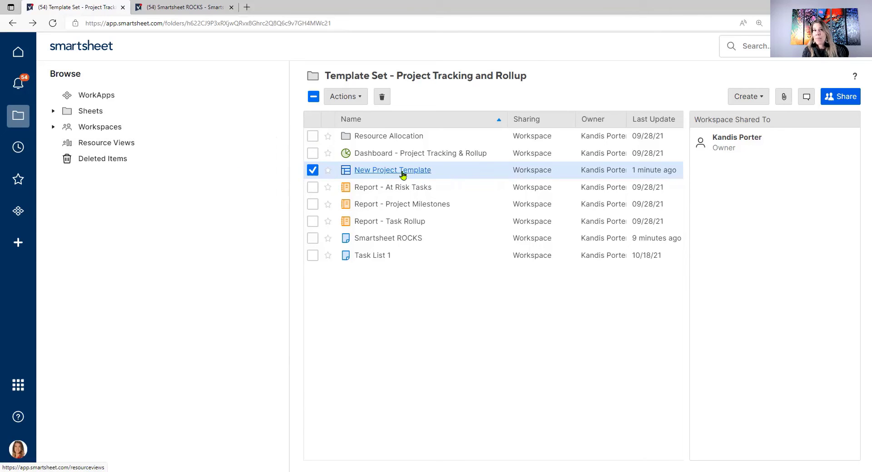